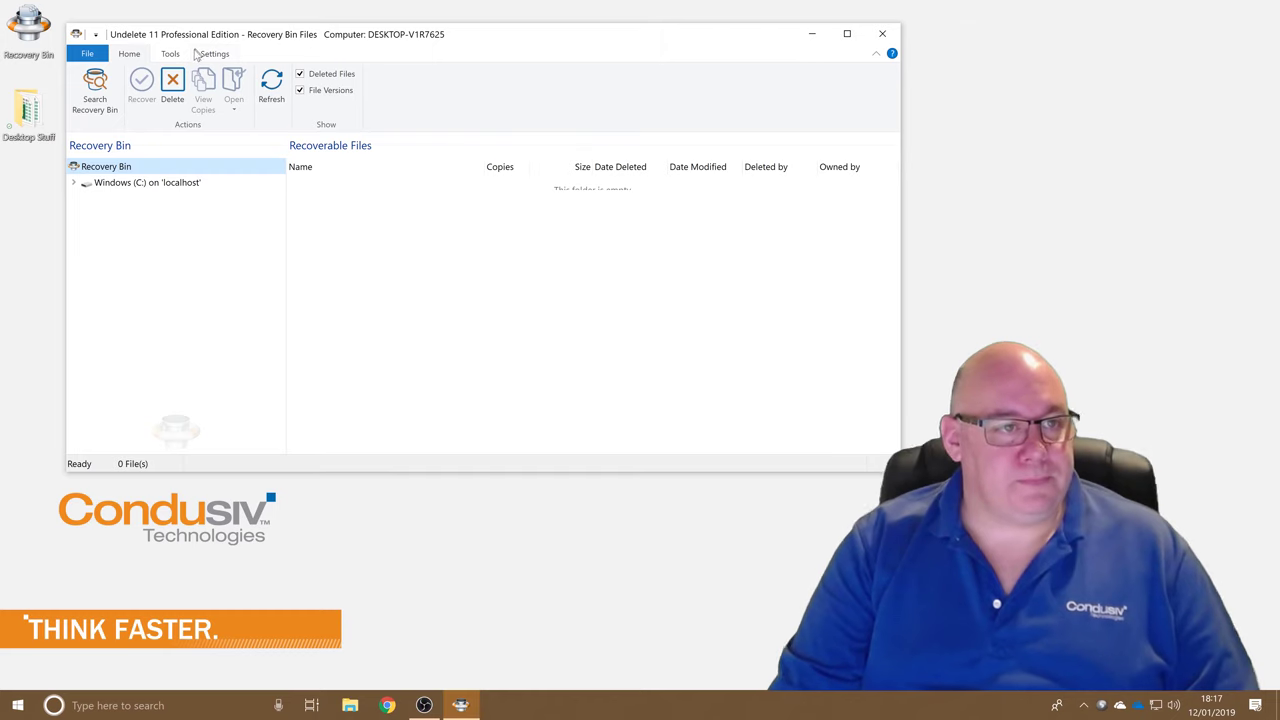
Step: Open the Recovery Bin Inclusion List from the Tools > Settings ribbon
left_click(172, 54)
left_click(216, 54)
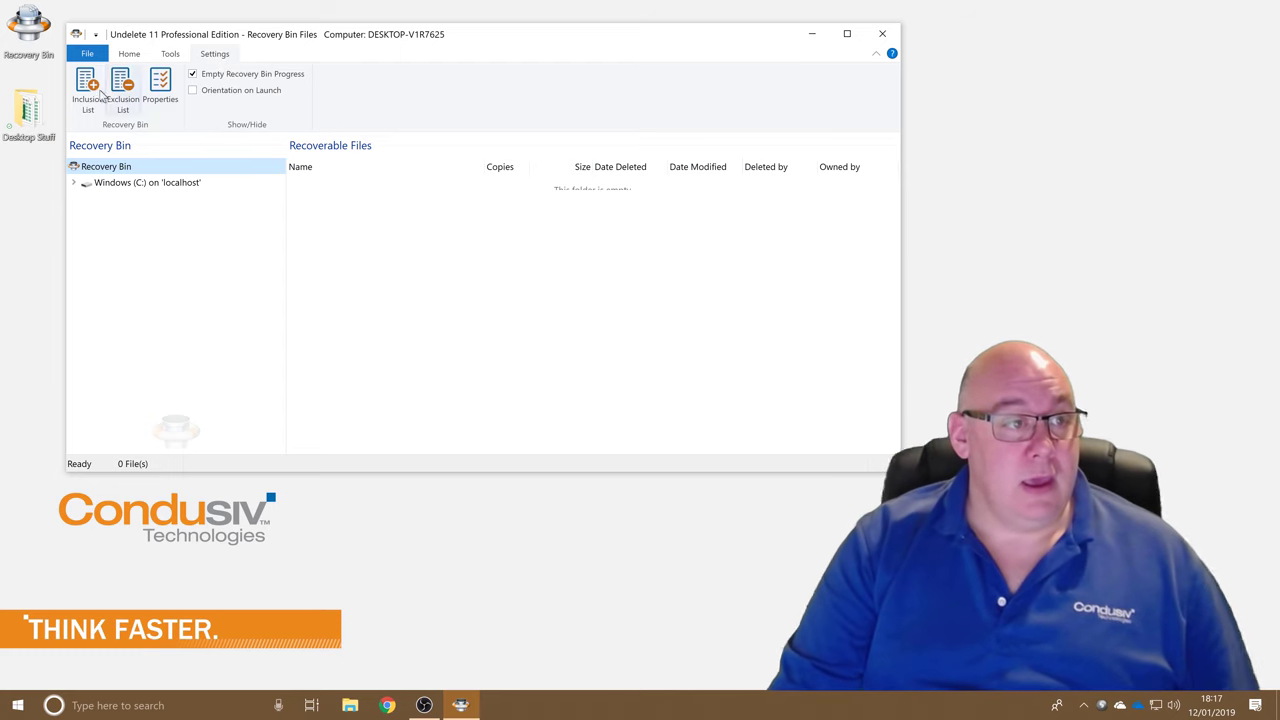
left_click(80, 95)
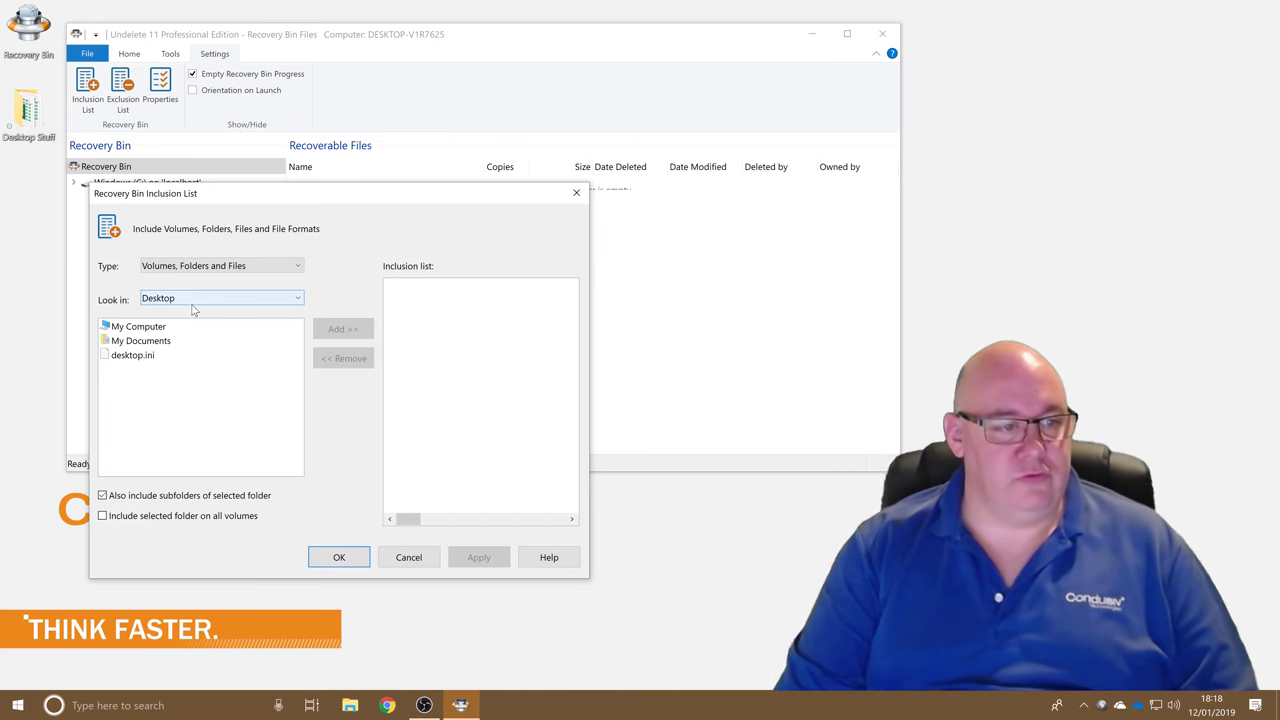
Step: From My Documents, add the My Music and My Videos folders to the inclusion list, subfolders included
left_click(195, 304)
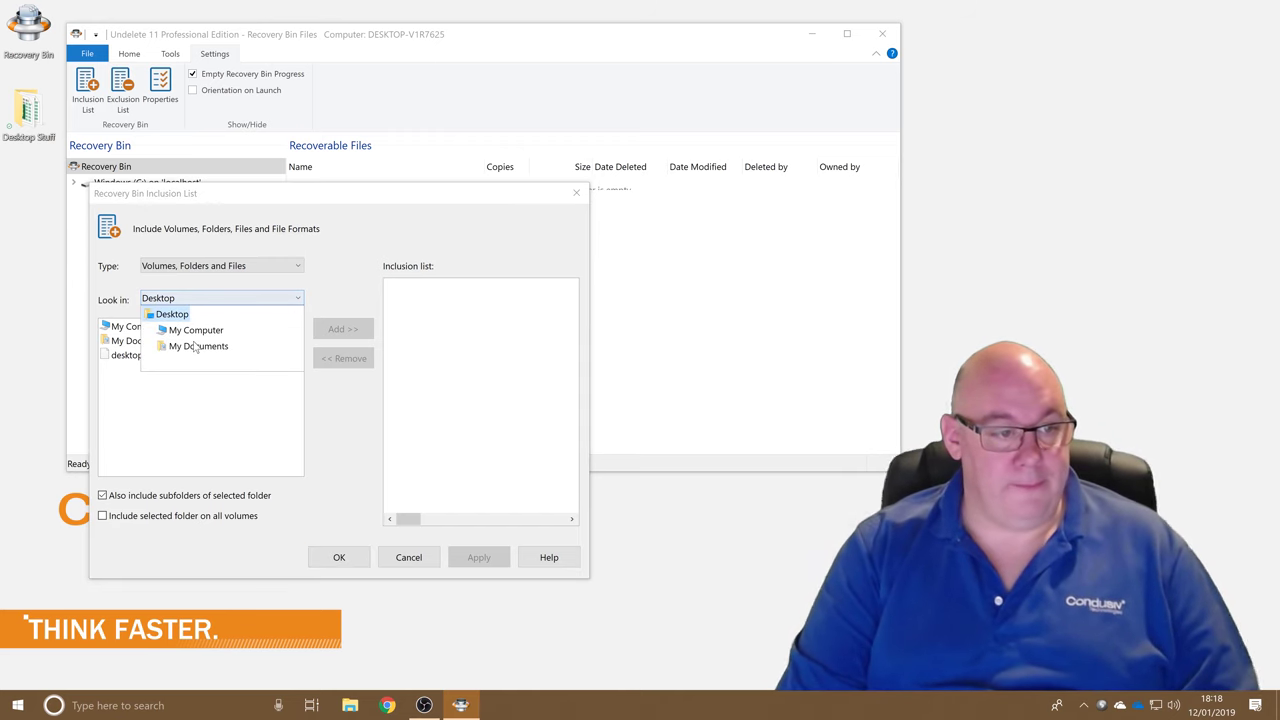
left_click(140, 345)
double_click(138, 341)
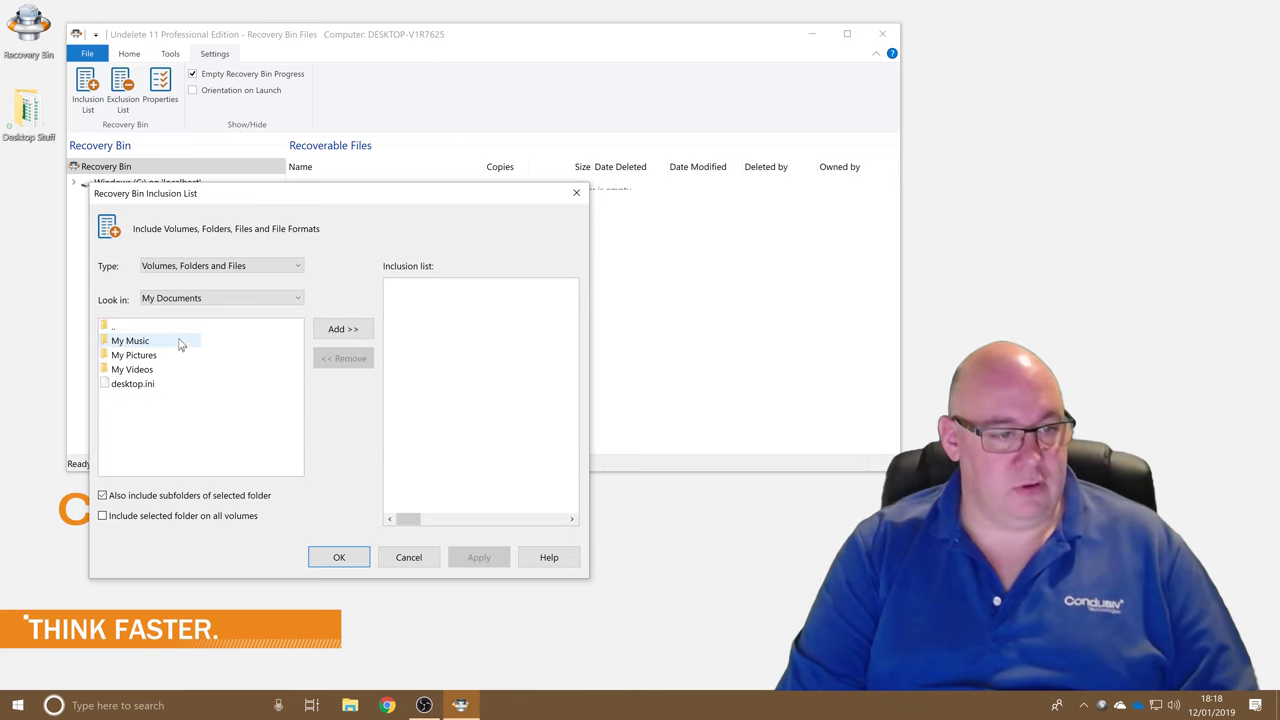
left_click(138, 342)
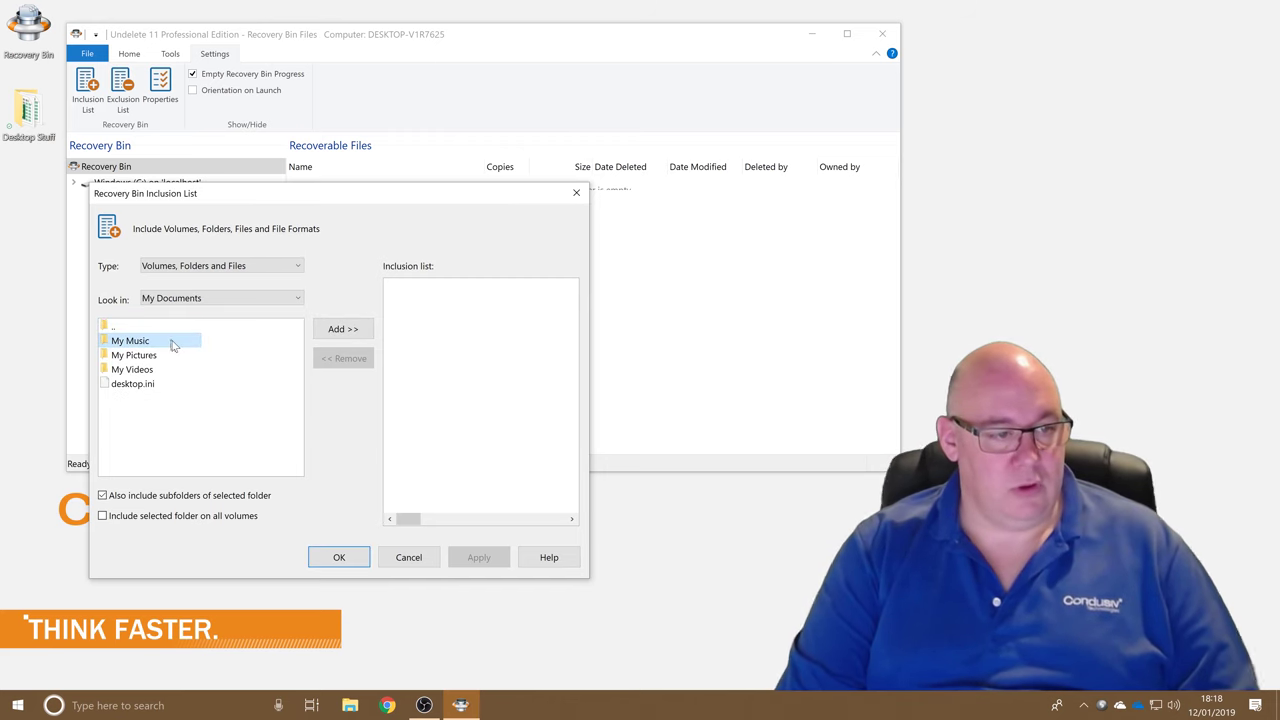
left_click(343, 329)
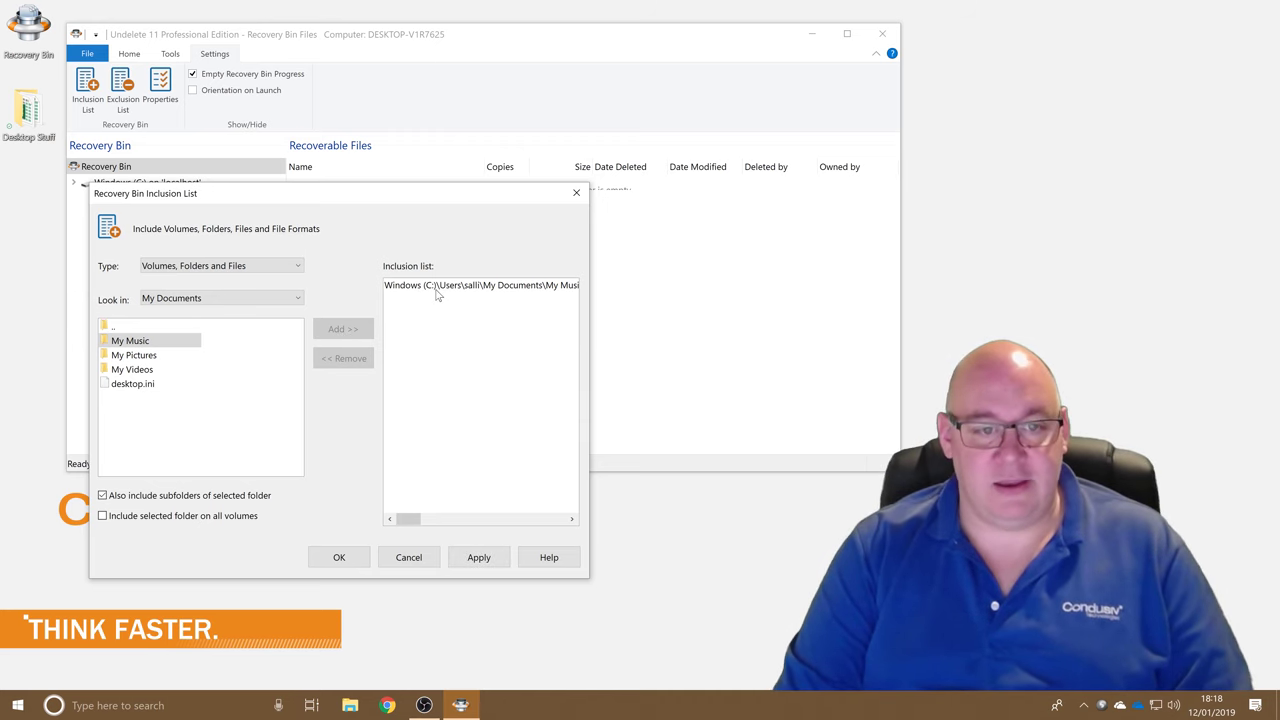
left_click(152, 369)
left_click(349, 334)
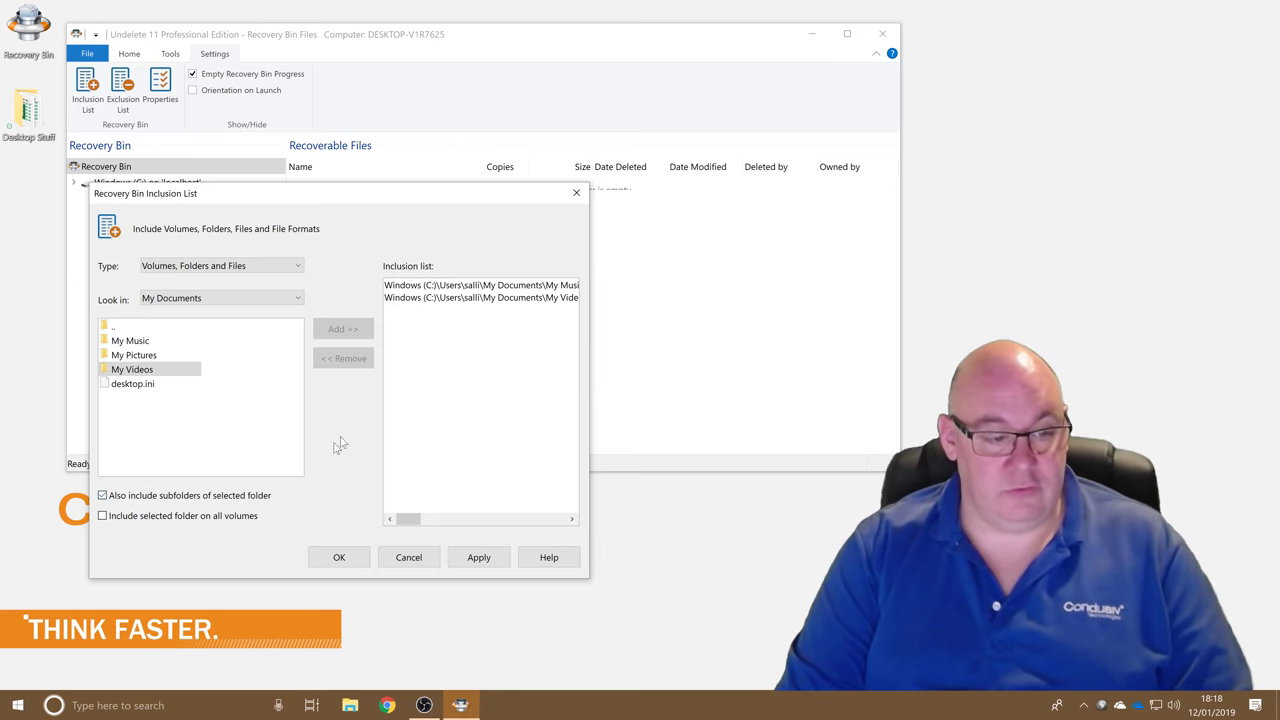
left_click(102, 516)
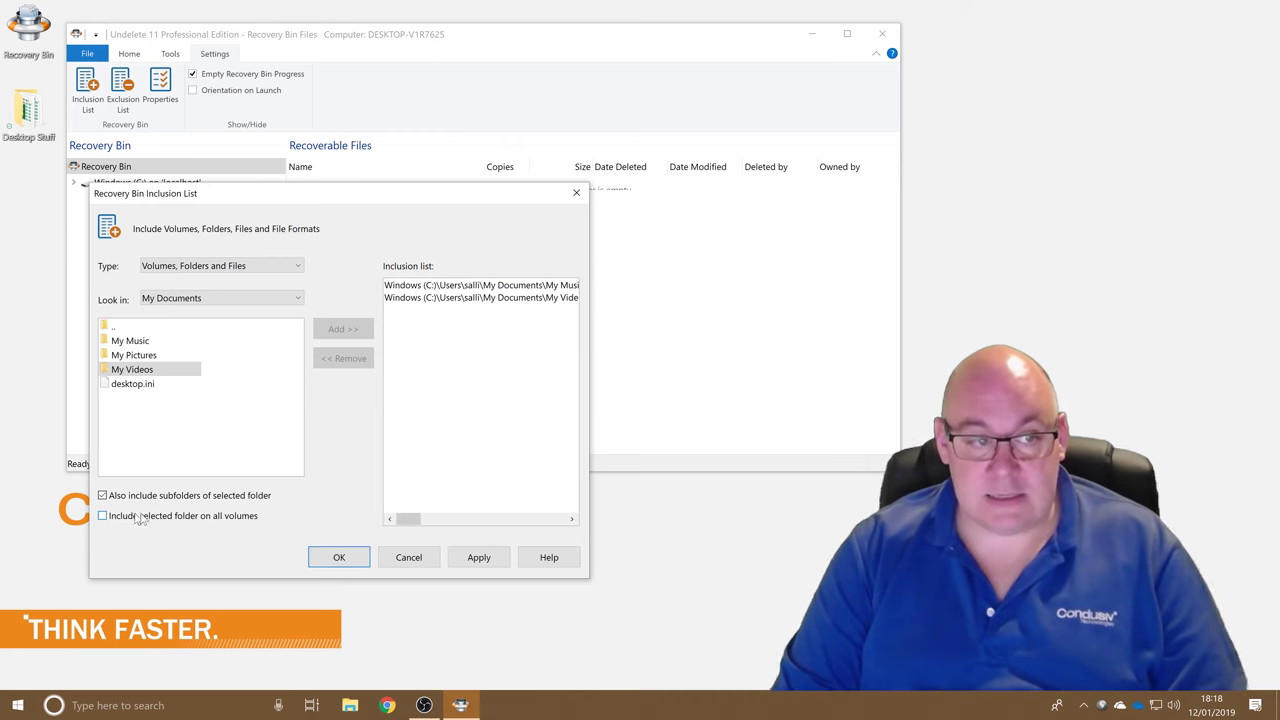
Step: Switch the inclusion type to File Extension and add the .dmp memory dump format
left_click(292, 268)
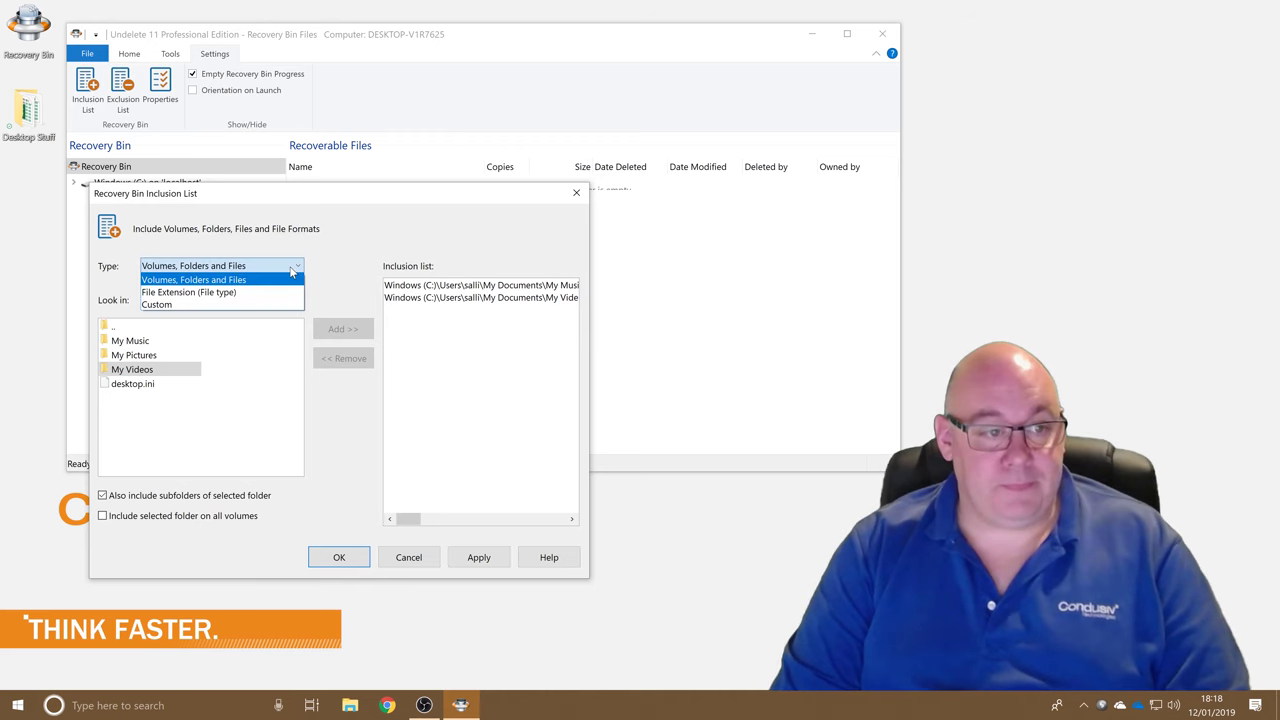
left_click(211, 295)
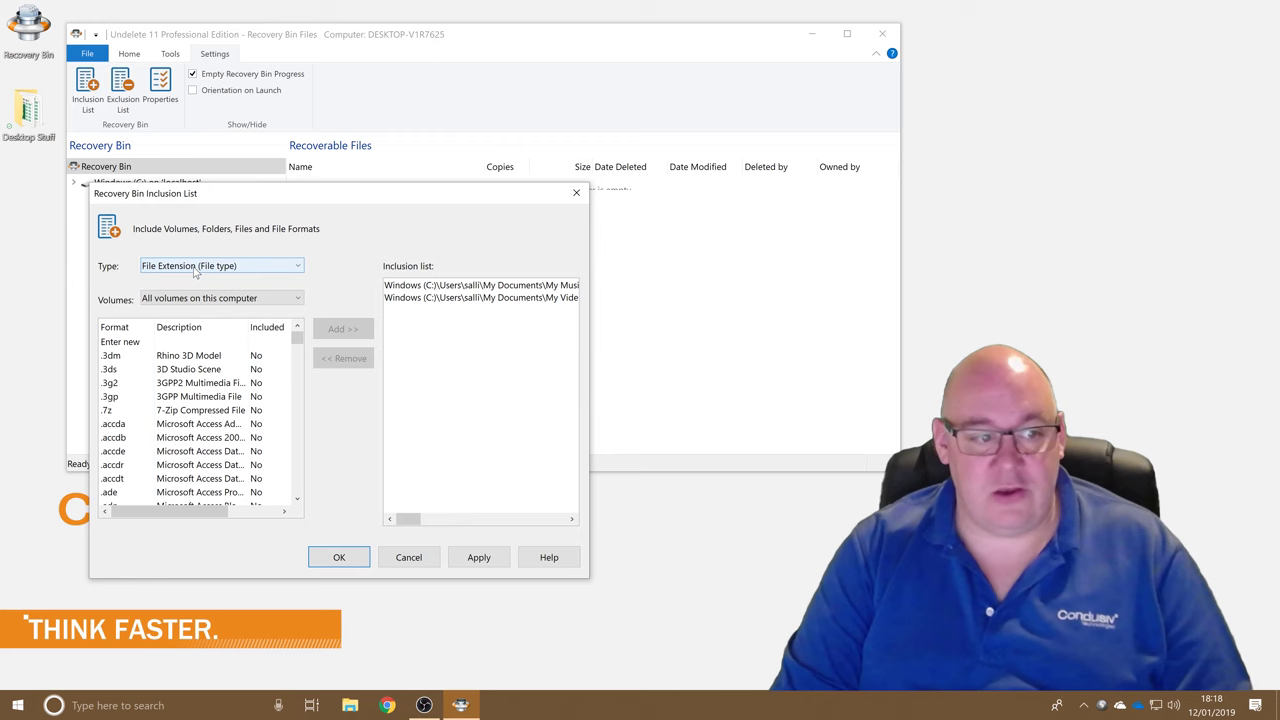
scroll(230, 405, "down", 2)
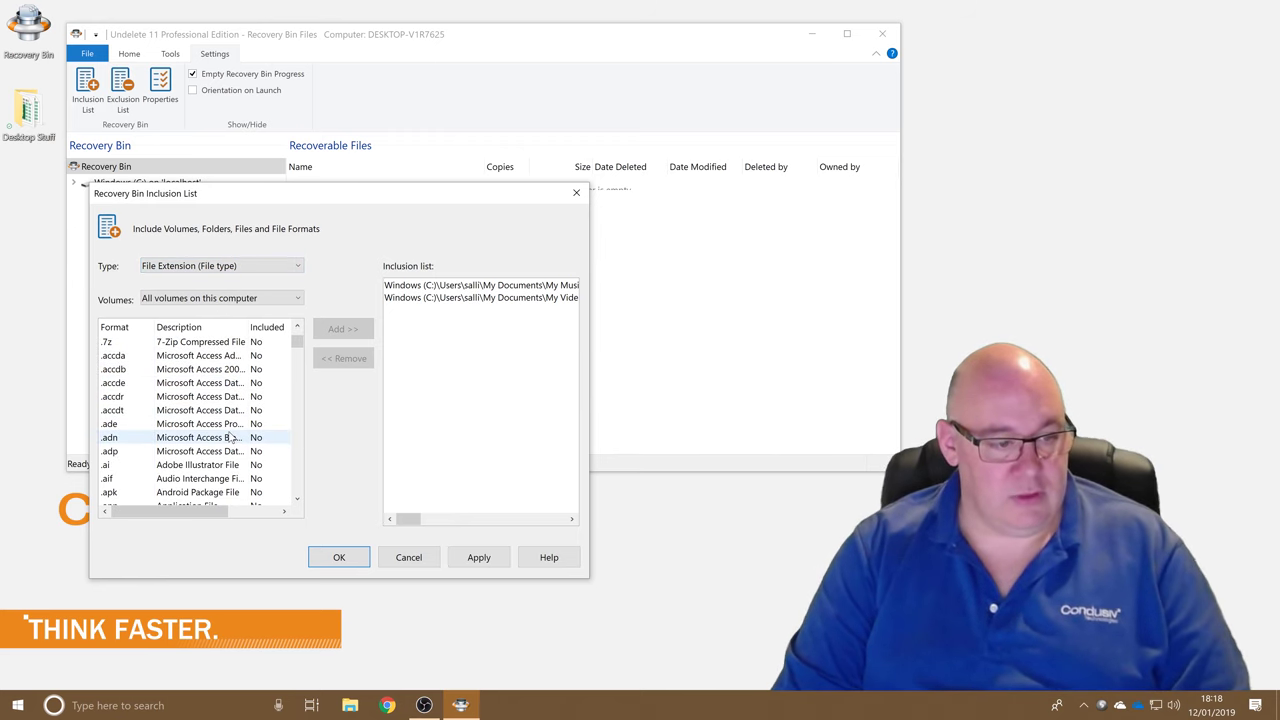
scroll(218, 415, "down", 2)
scroll(218, 415, "down", 2)
scroll(218, 415, "down", 2)
scroll(218, 415, "down", 1)
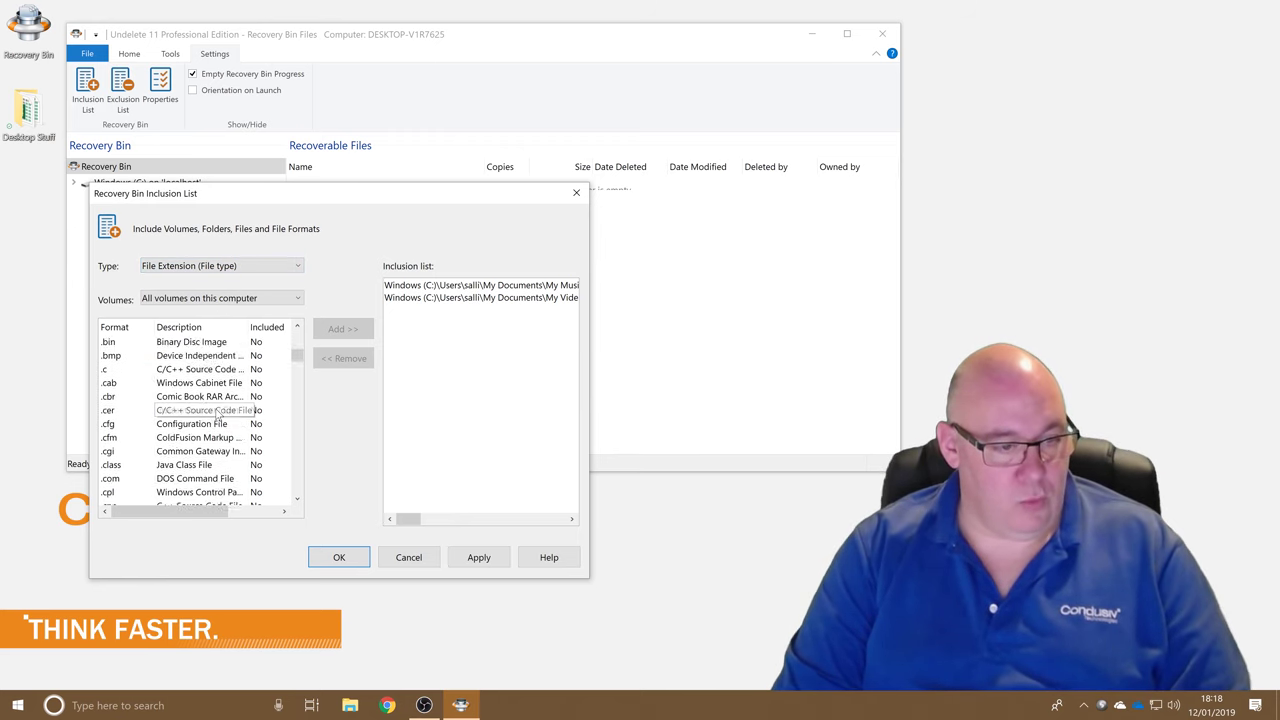
scroll(218, 415, "down", 1)
scroll(218, 415, "down", 2)
scroll(218, 415, "down", 1)
scroll(218, 415, "down", 2)
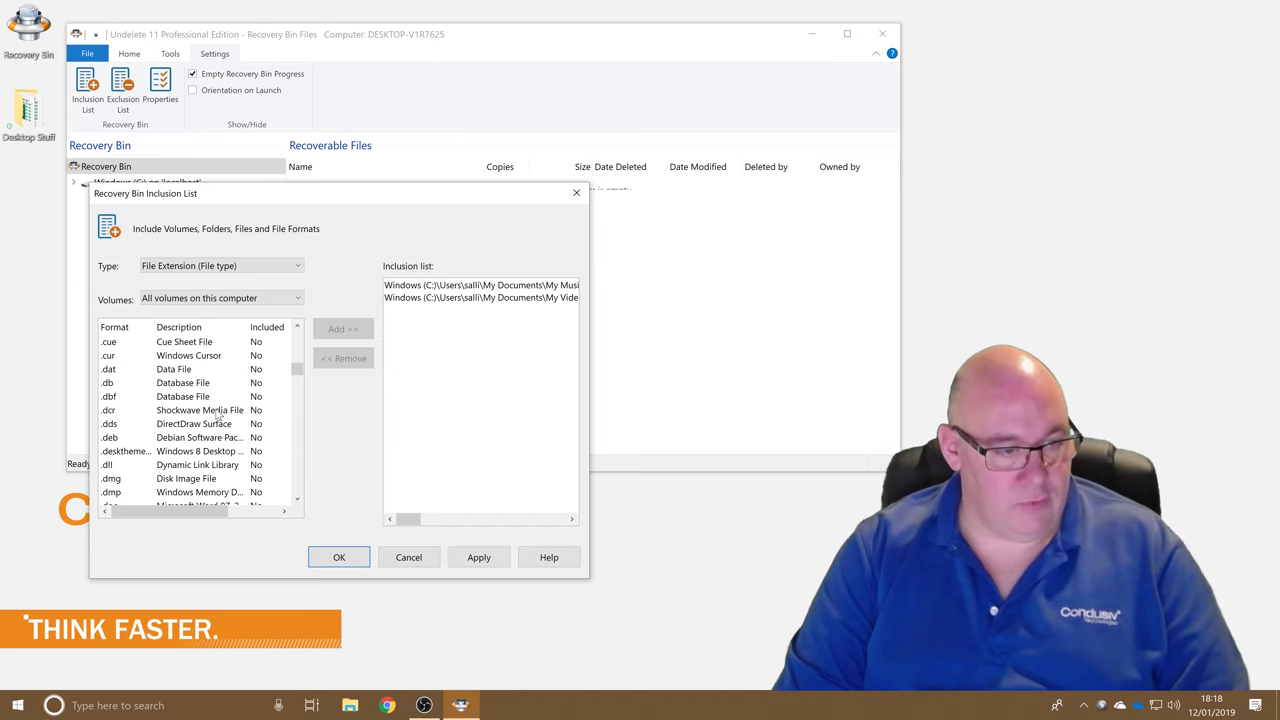
scroll(218, 415, "down", 1)
scroll(218, 415, "down", 3)
scroll(218, 415, "up", 1)
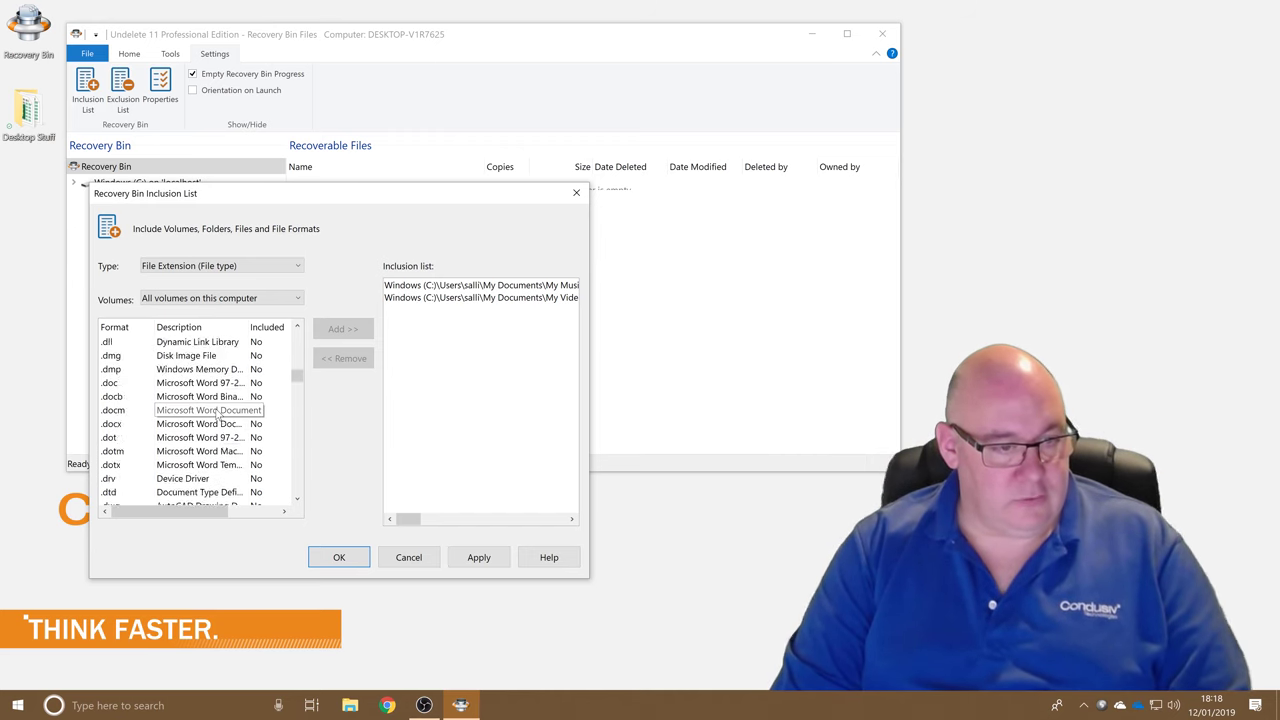
scroll(218, 415, "up", 1)
left_click(208, 384)
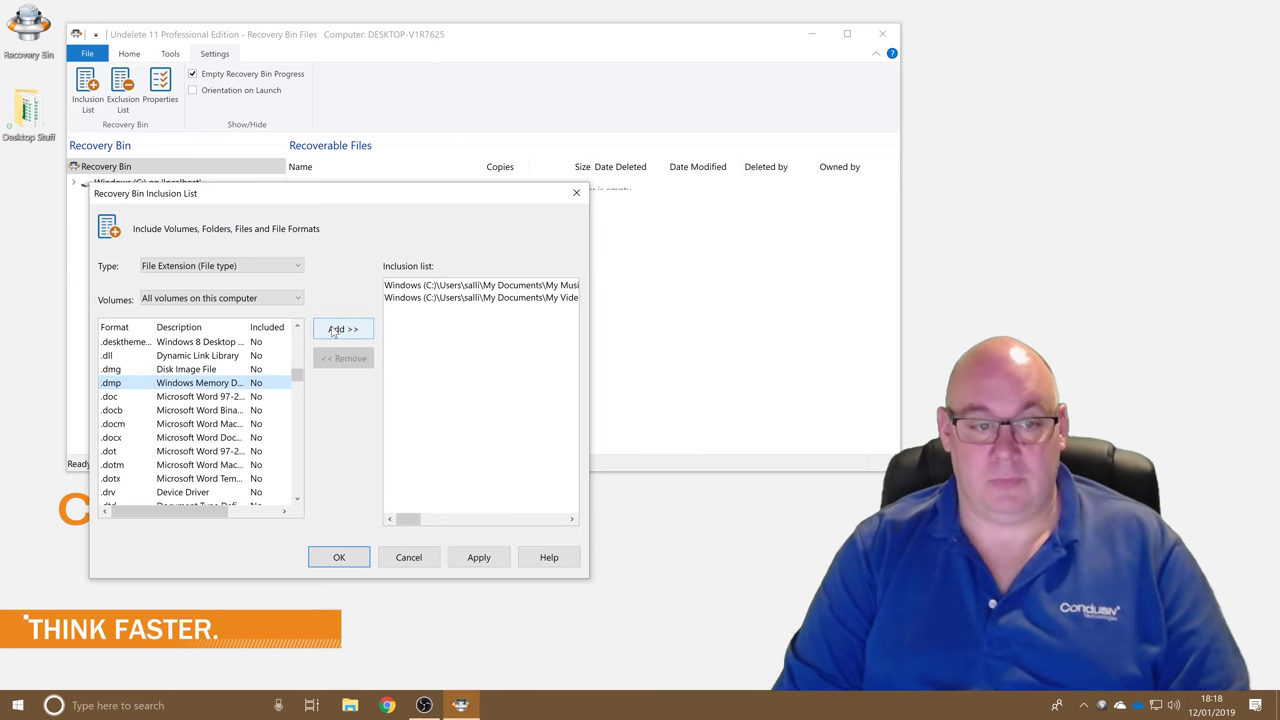
left_click(334, 331)
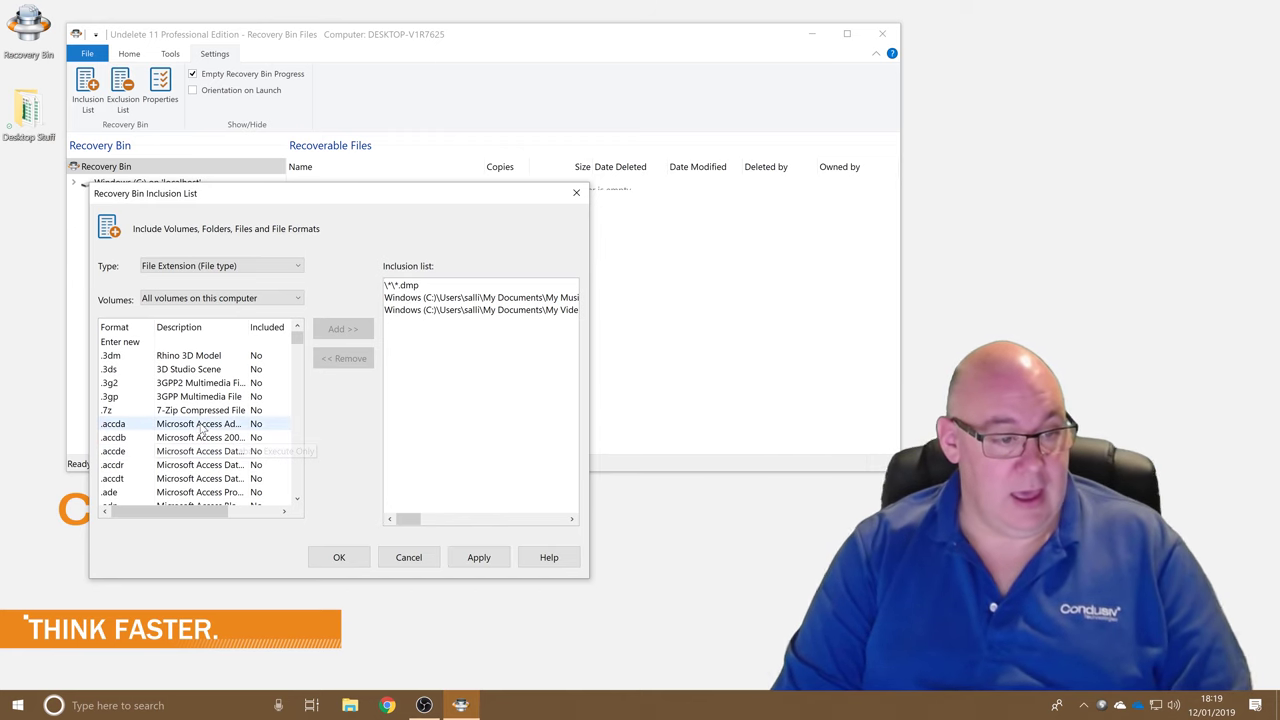
Step: Add the .jpg JPEG Image format to the inclusion list
scroll(186, 418, "down", 1)
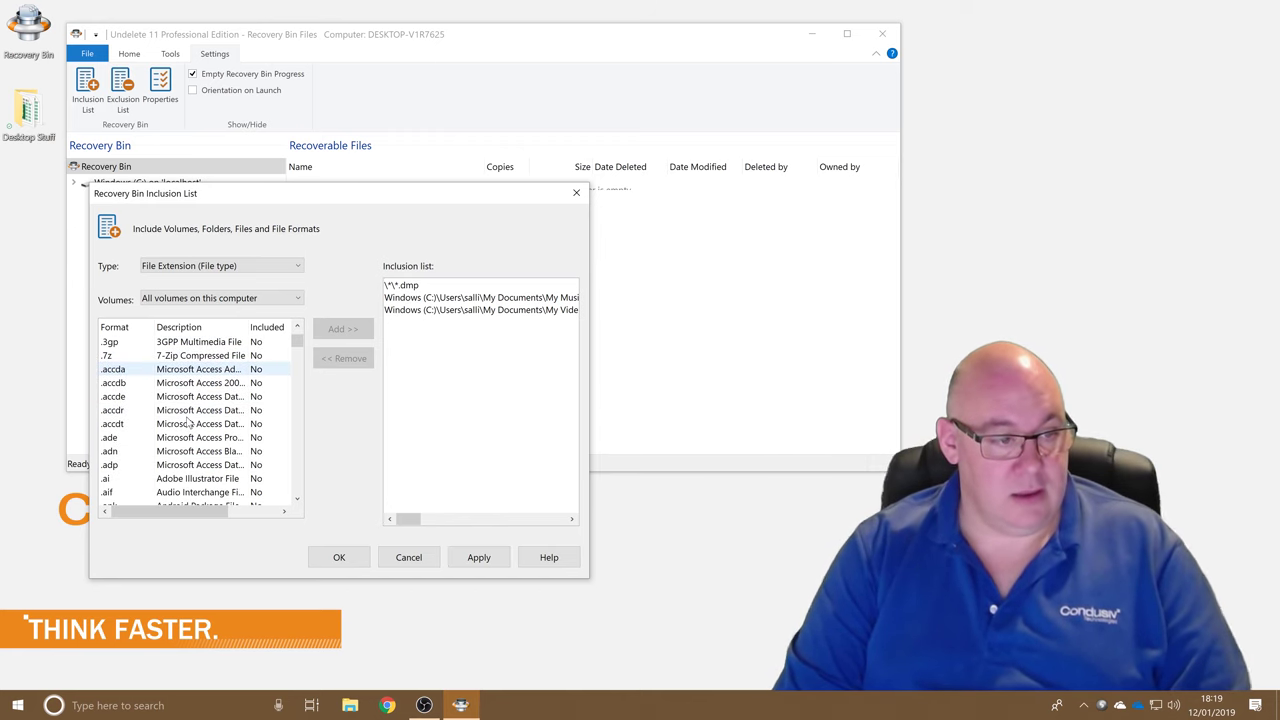
scroll(187, 424, "down", 2)
scroll(190, 420, "down", 6)
scroll(196, 416, "down", 6)
scroll(203, 410, "down", 6)
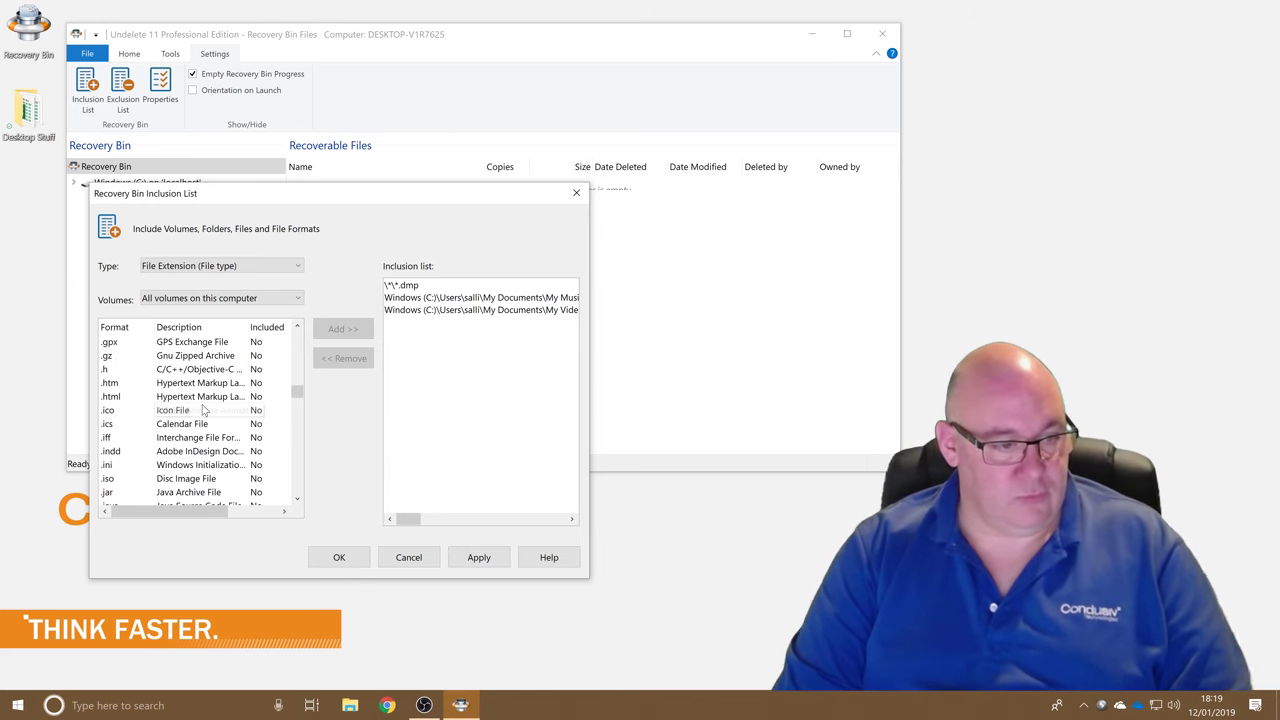
scroll(203, 410, "down", 2)
scroll(204, 410, "down", 1)
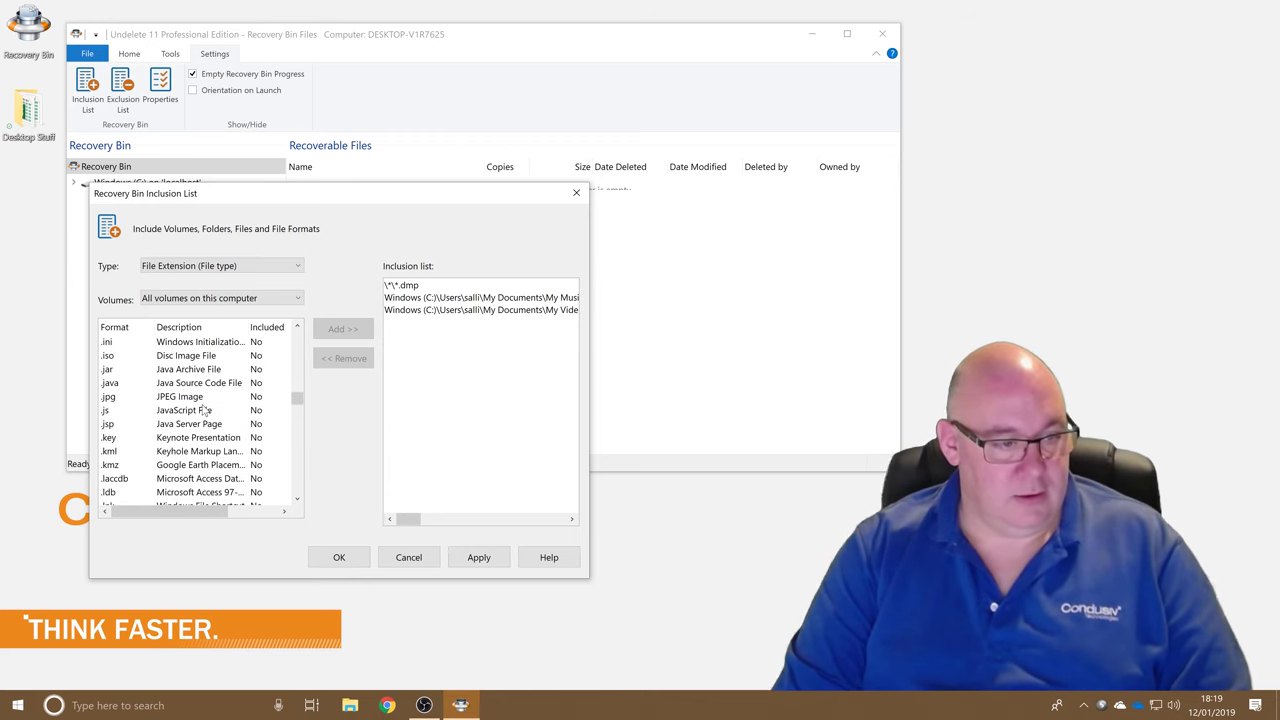
left_click(165, 400)
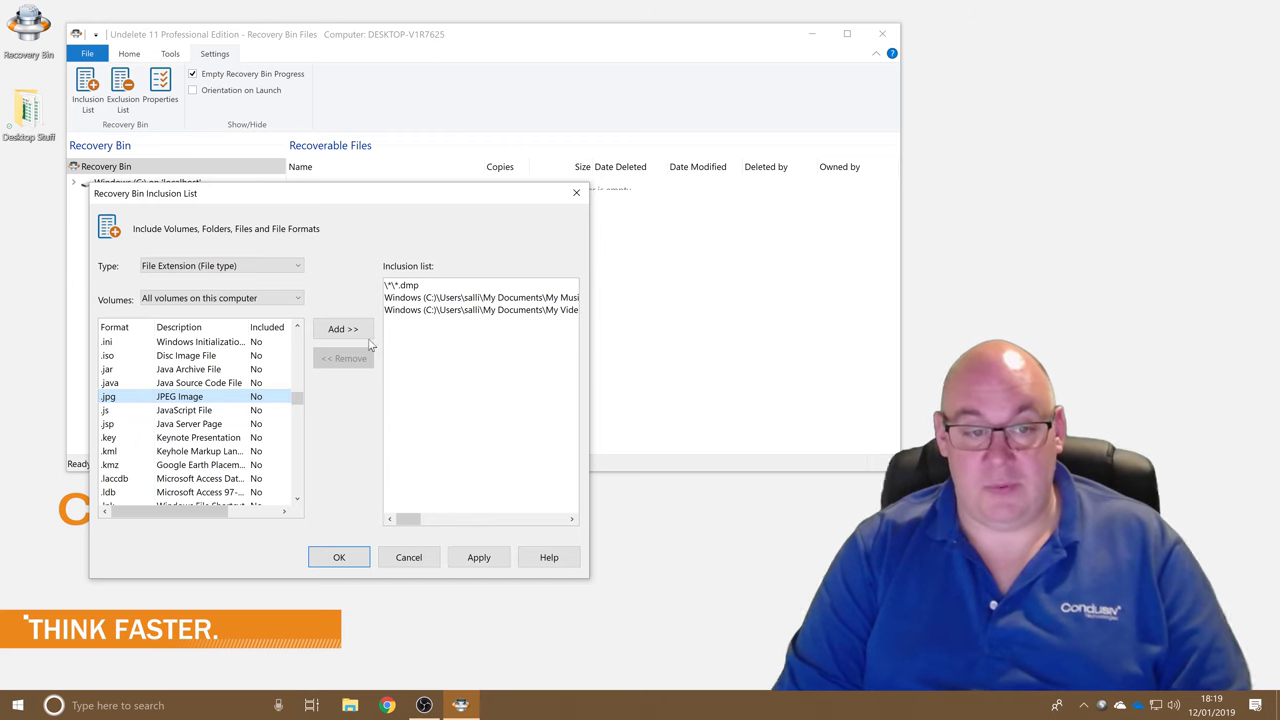
left_click(343, 331)
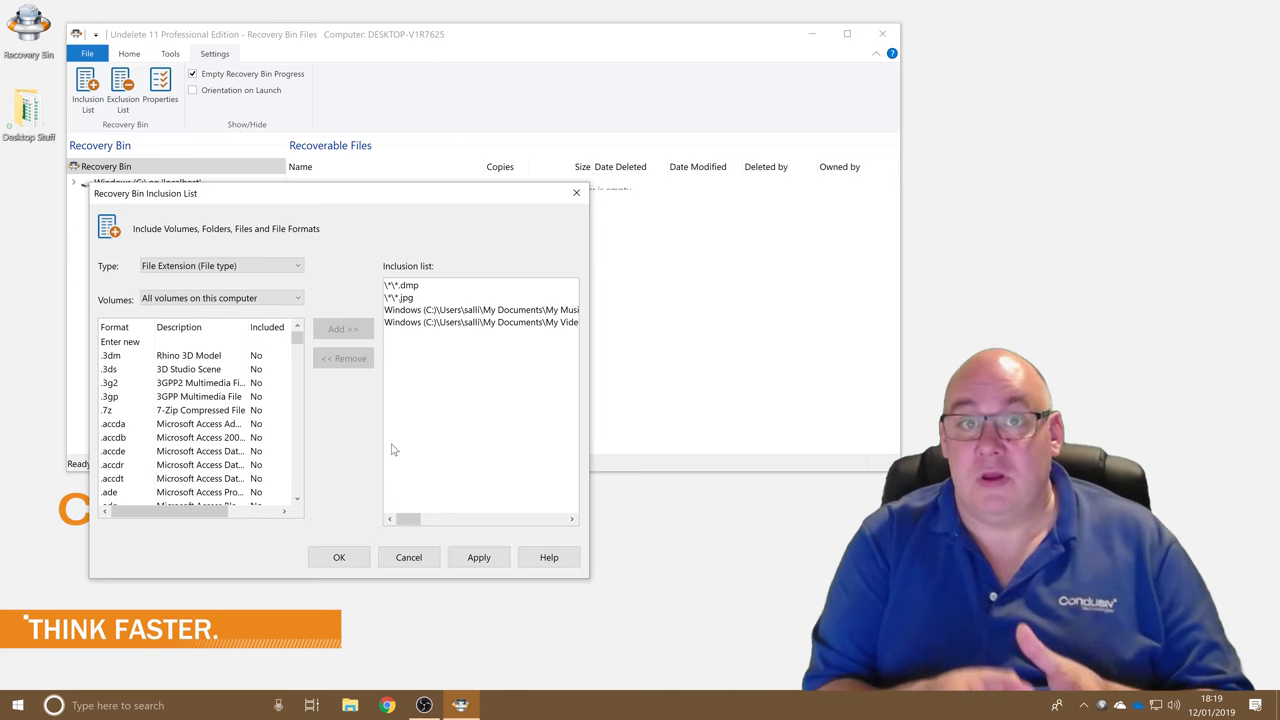
Step: Answer No to the Confirm Inclusion List Update warning and cancel the dialog without saving
left_click(322, 557)
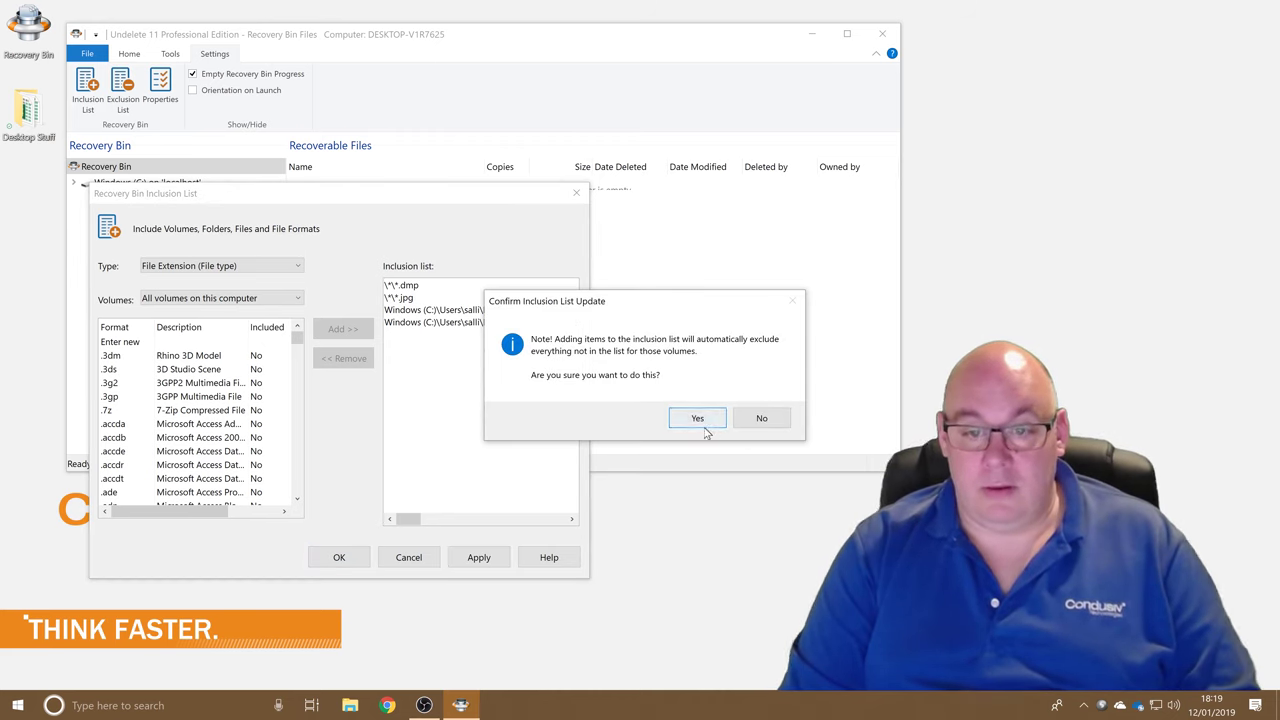
left_click(699, 424)
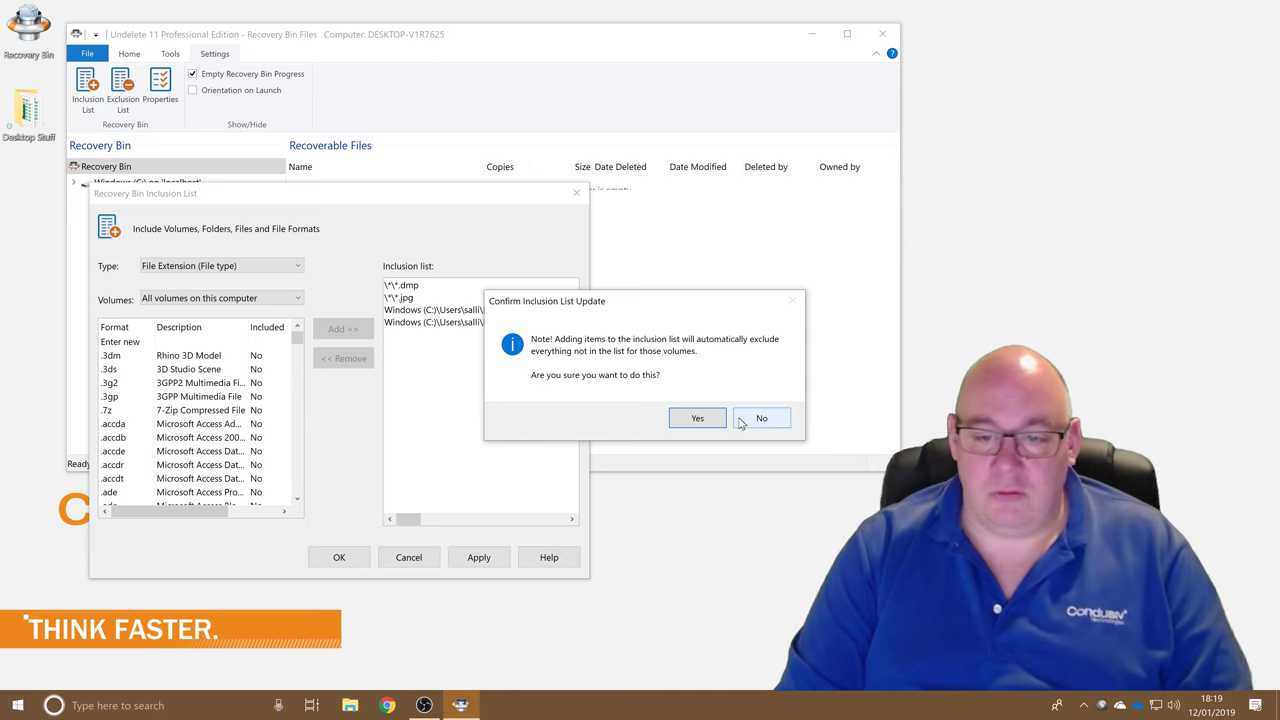
left_click(762, 420)
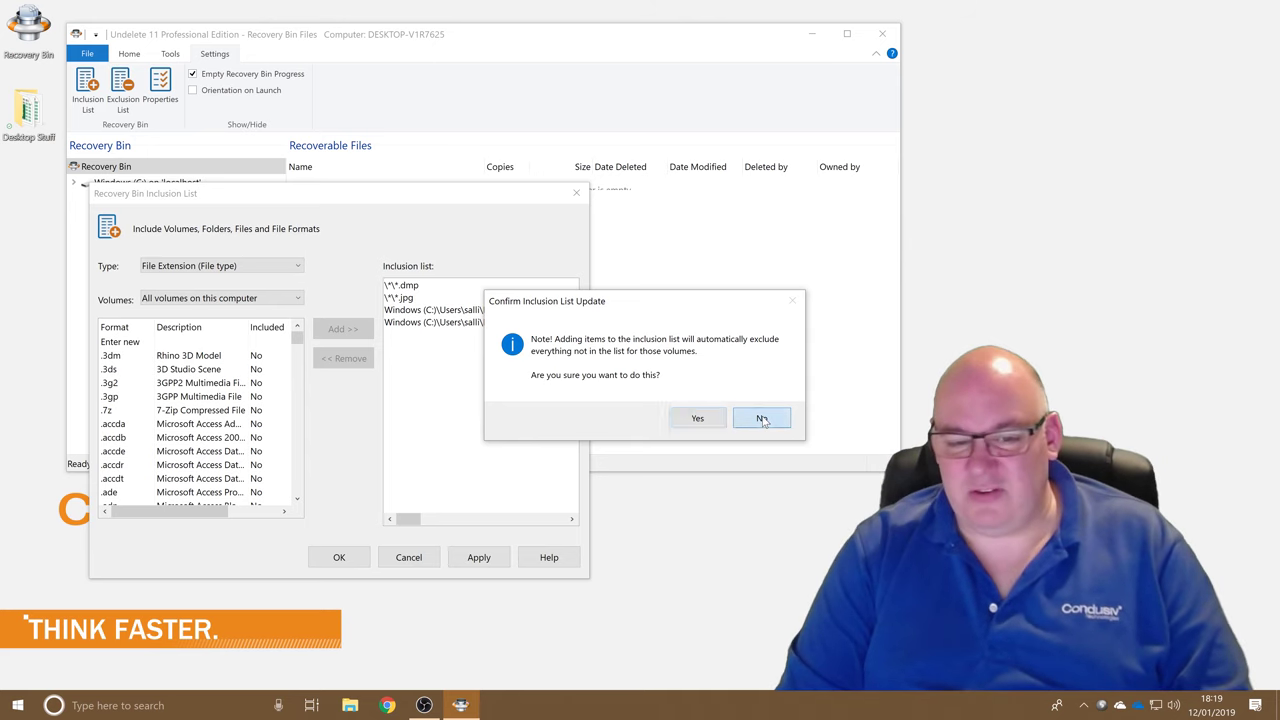
left_click(409, 557)
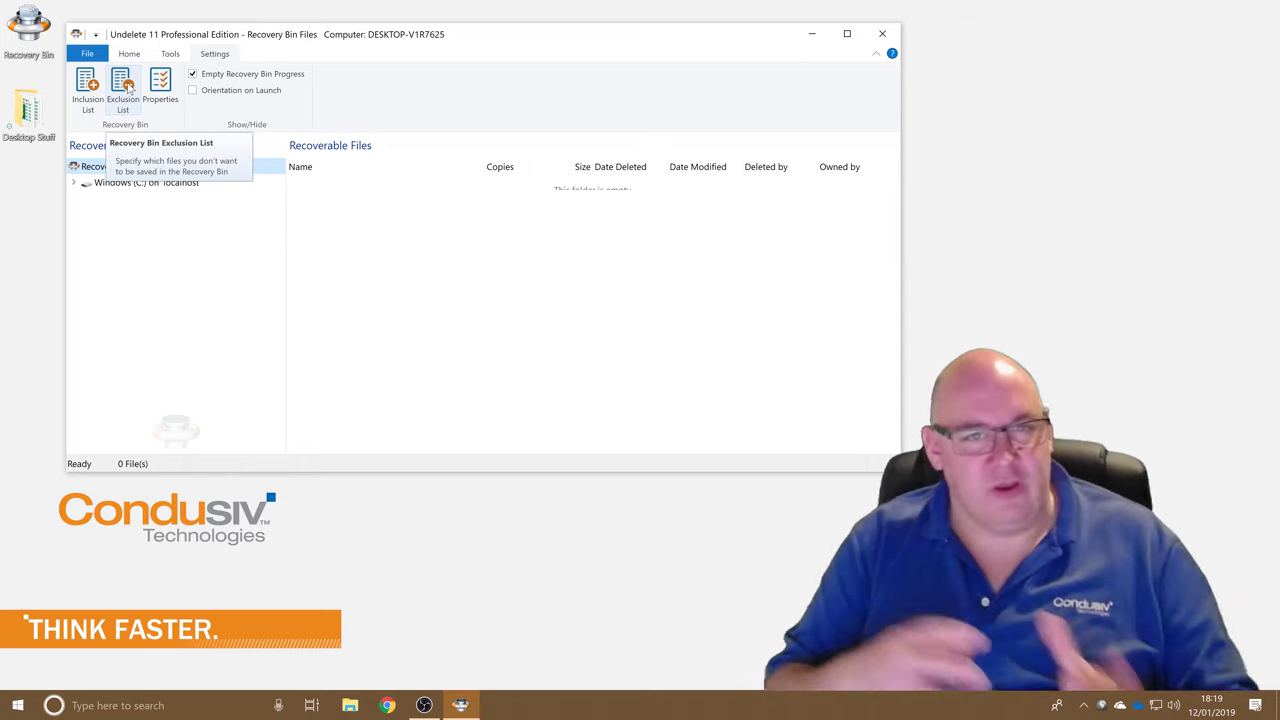
Step: Open the Recovery Bin Exclusion List and remove the \*Temp*\ folder entry
left_click(124, 88)
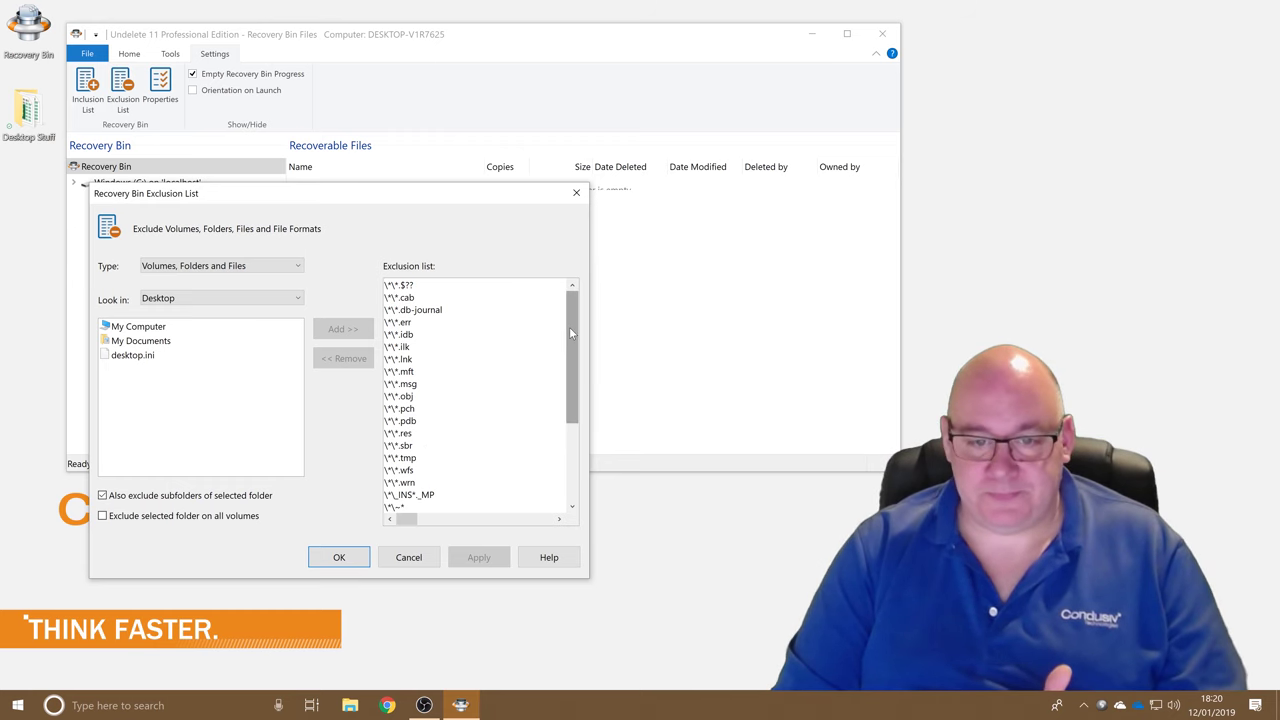
left_click_drag(569, 327, 561, 410)
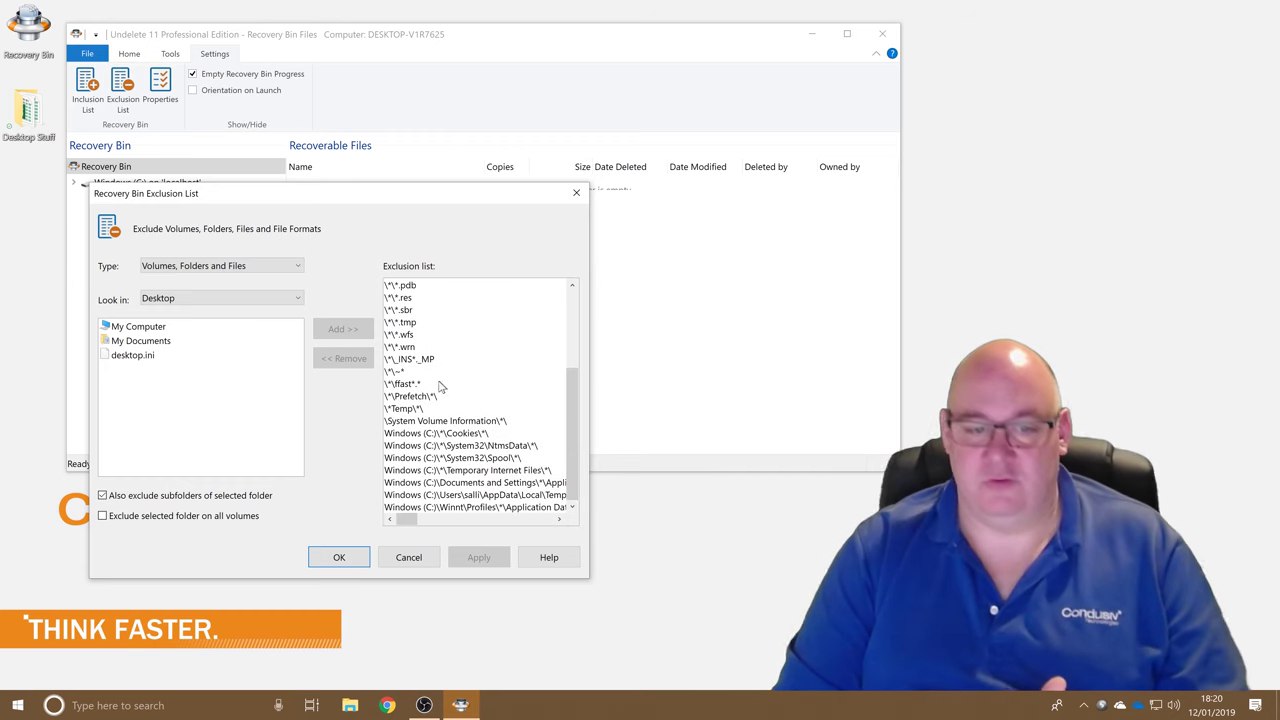
left_click(405, 408)
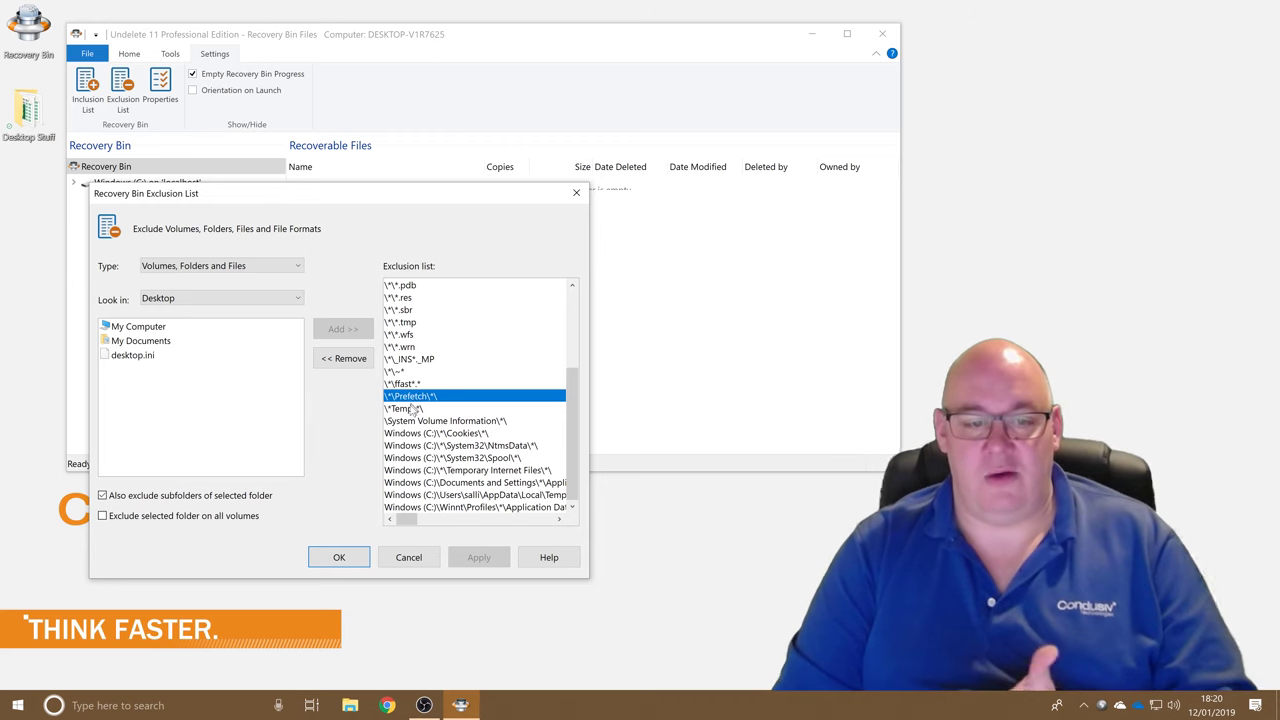
left_click(410, 409)
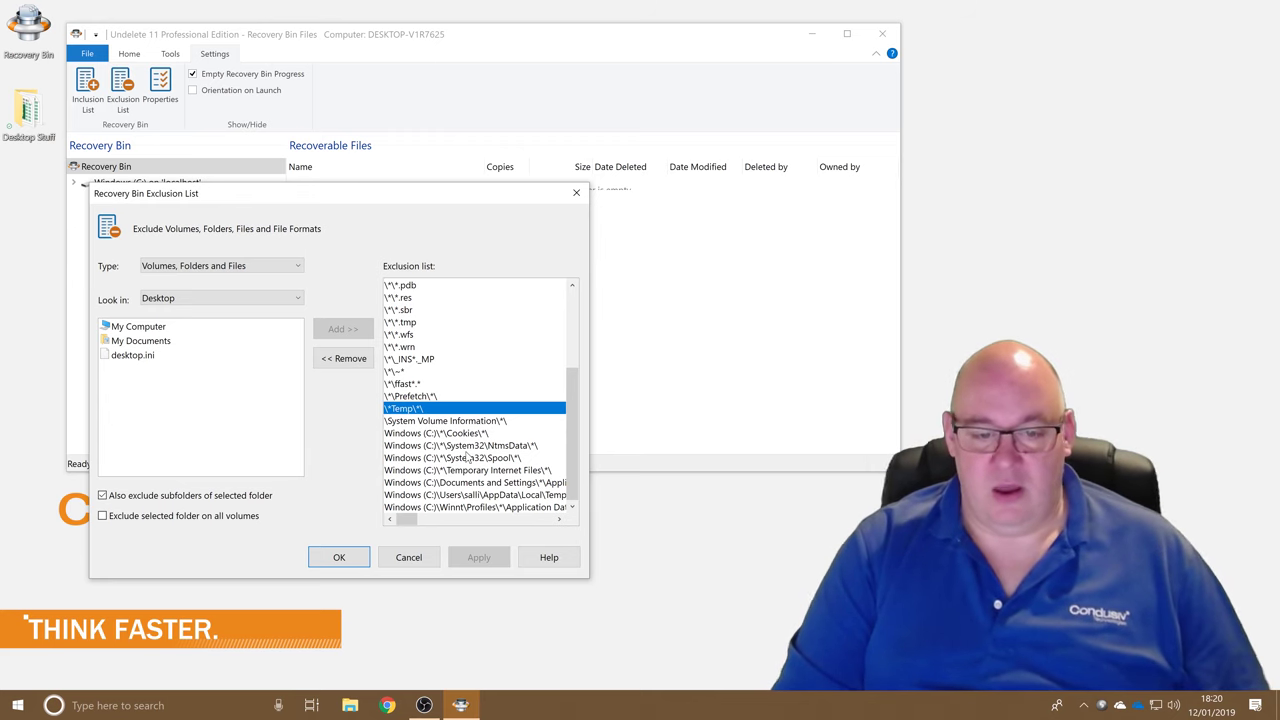
left_click(462, 434)
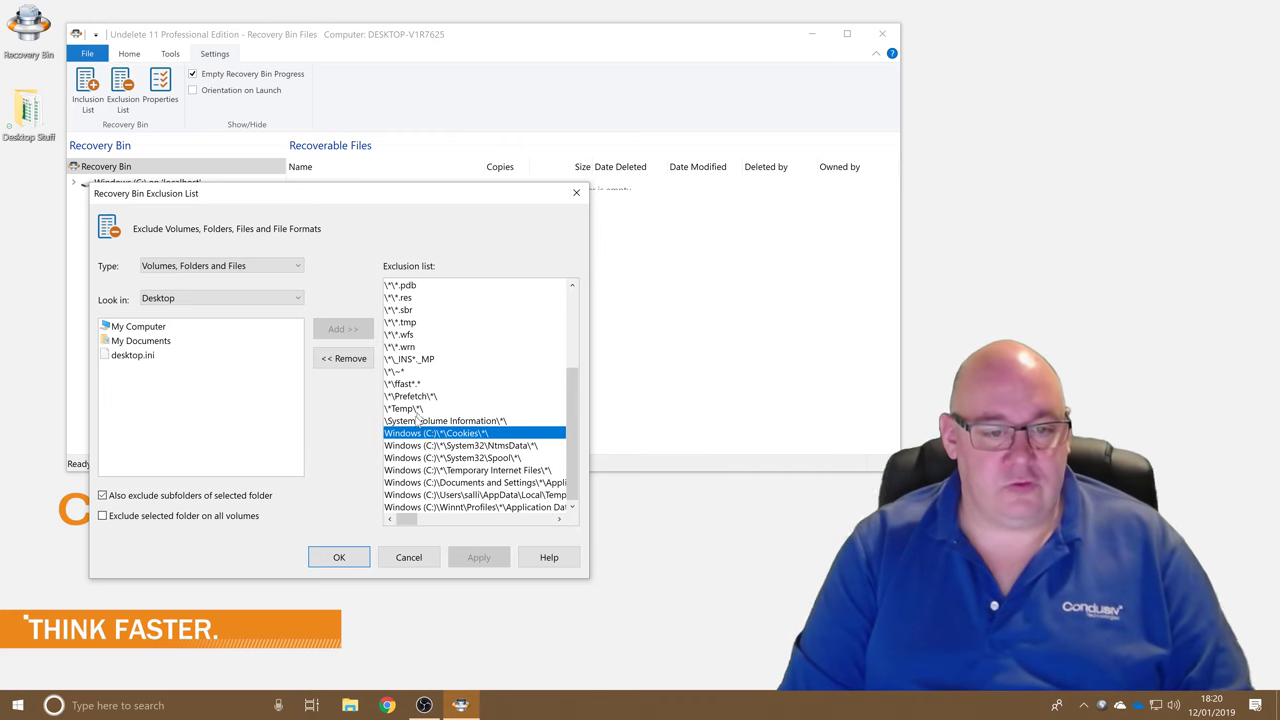
left_click(432, 410)
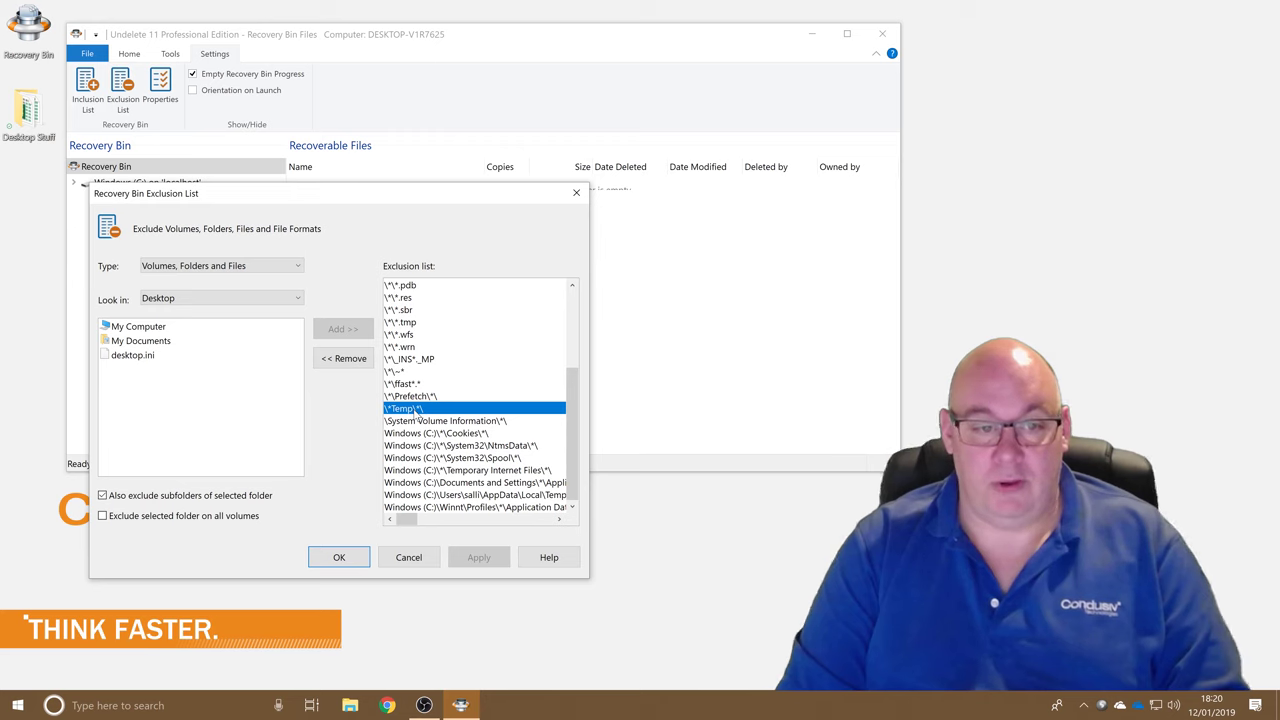
left_click(360, 366)
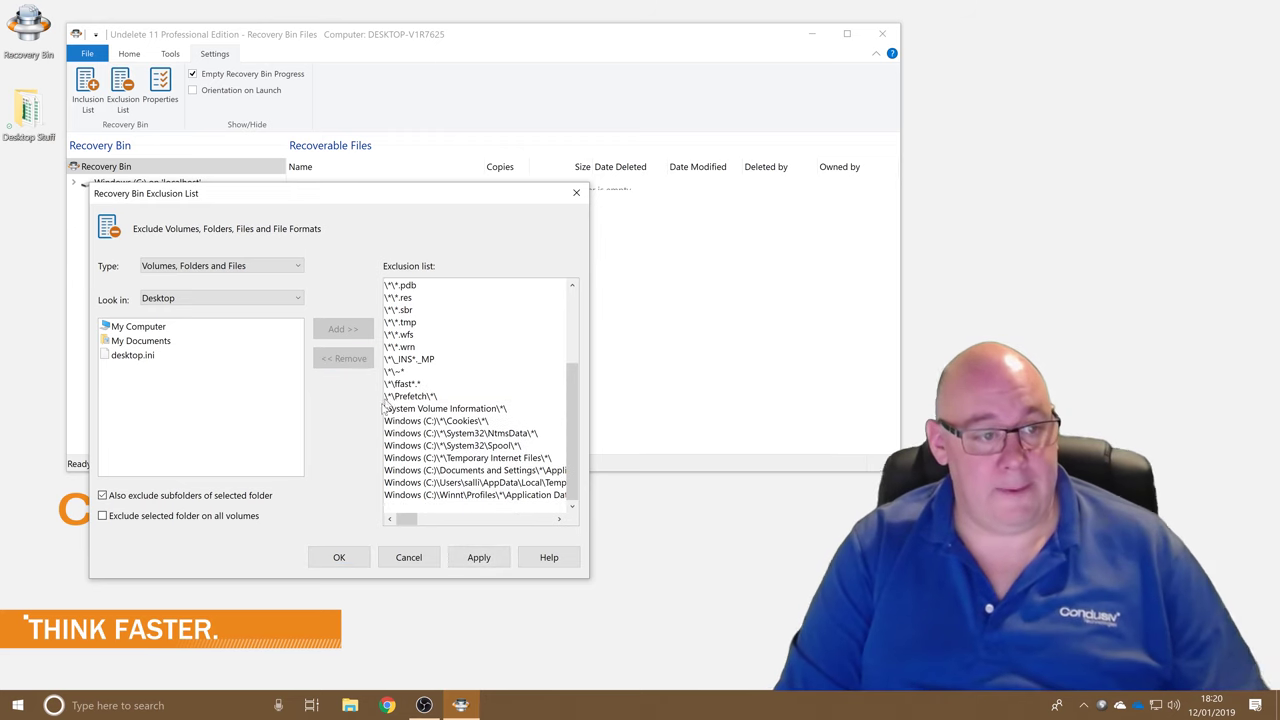
Step: Switch the exclusion type to File Extension and add .bat DOS Batch File to the list
left_click(286, 275)
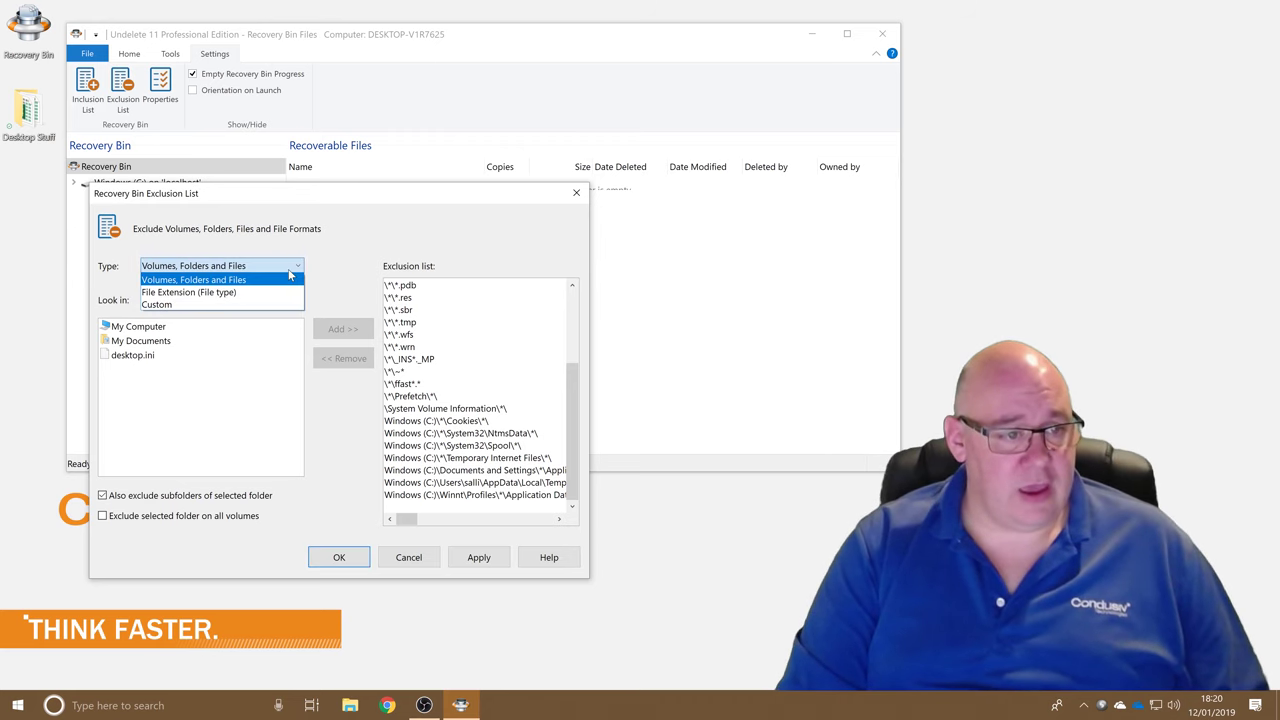
left_click(248, 295)
scroll(166, 428, "down", 2)
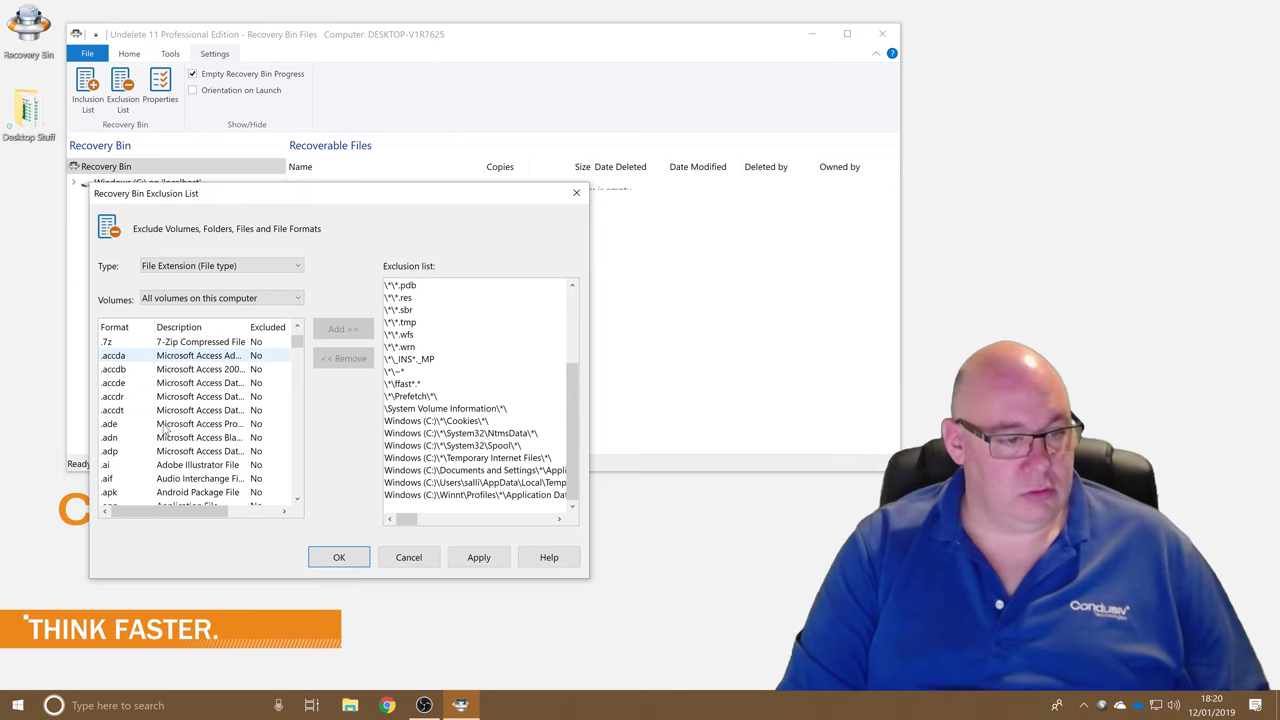
scroll(166, 428, "down", 2)
scroll(166, 428, "down", 2)
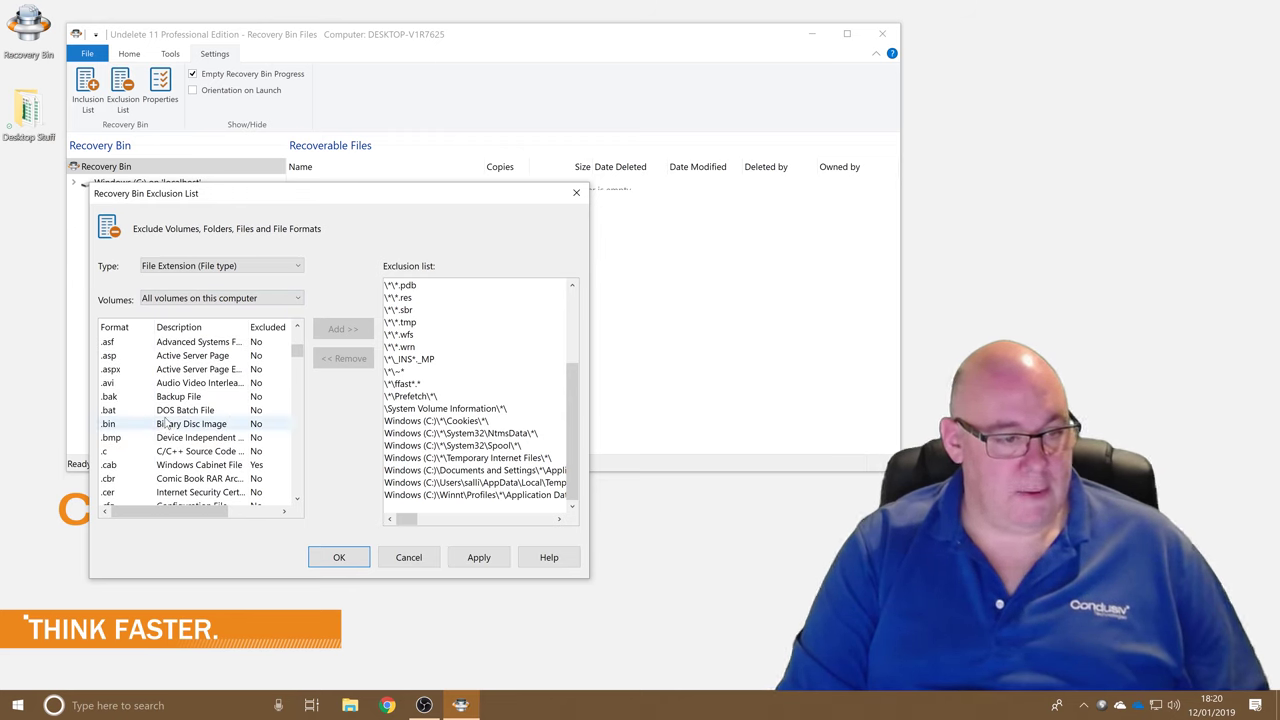
left_click(170, 410)
left_click(335, 329)
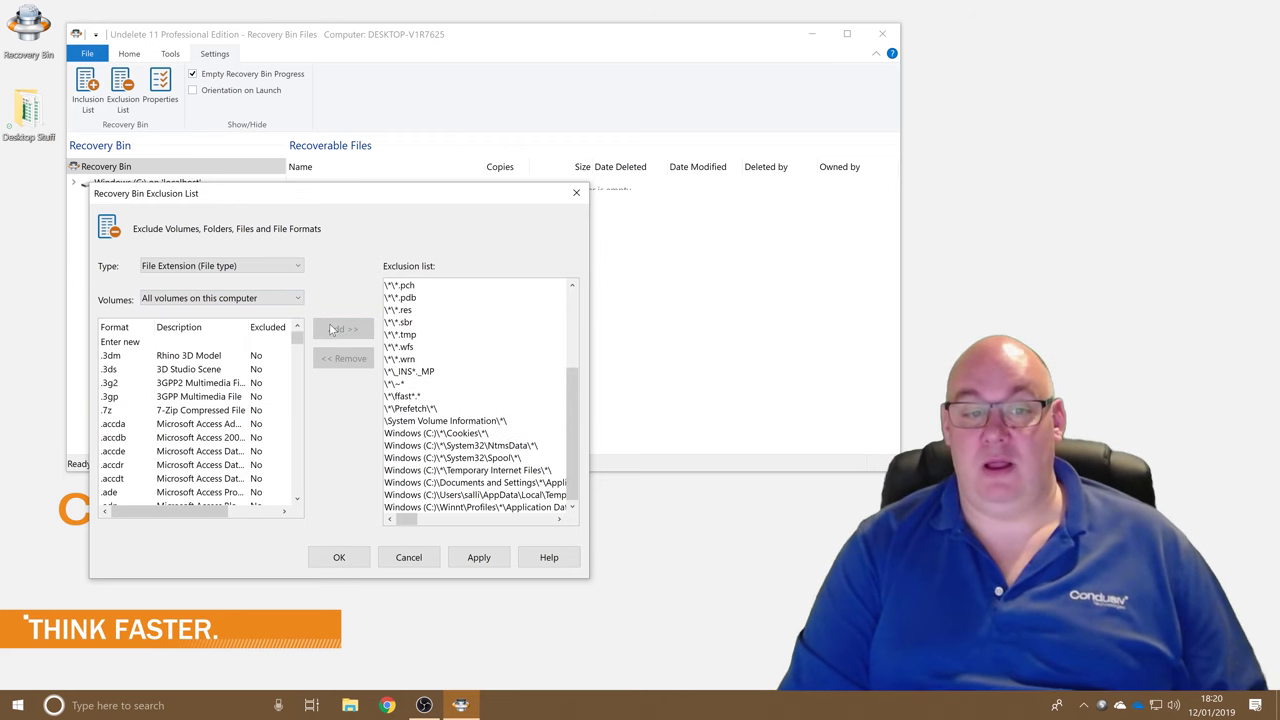